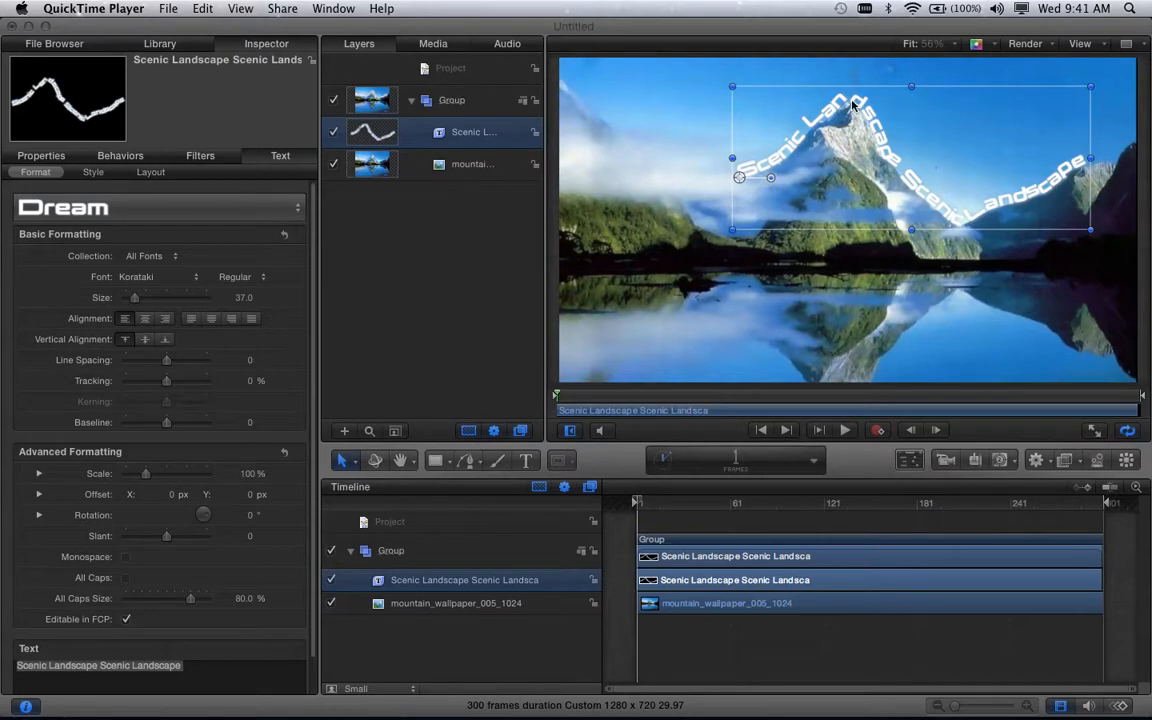
- Examine the control points of the Scenic Landscape path text, leave path editing, and reselect the text layer
{"action": "double_click", "coordinate": [883, 126]}
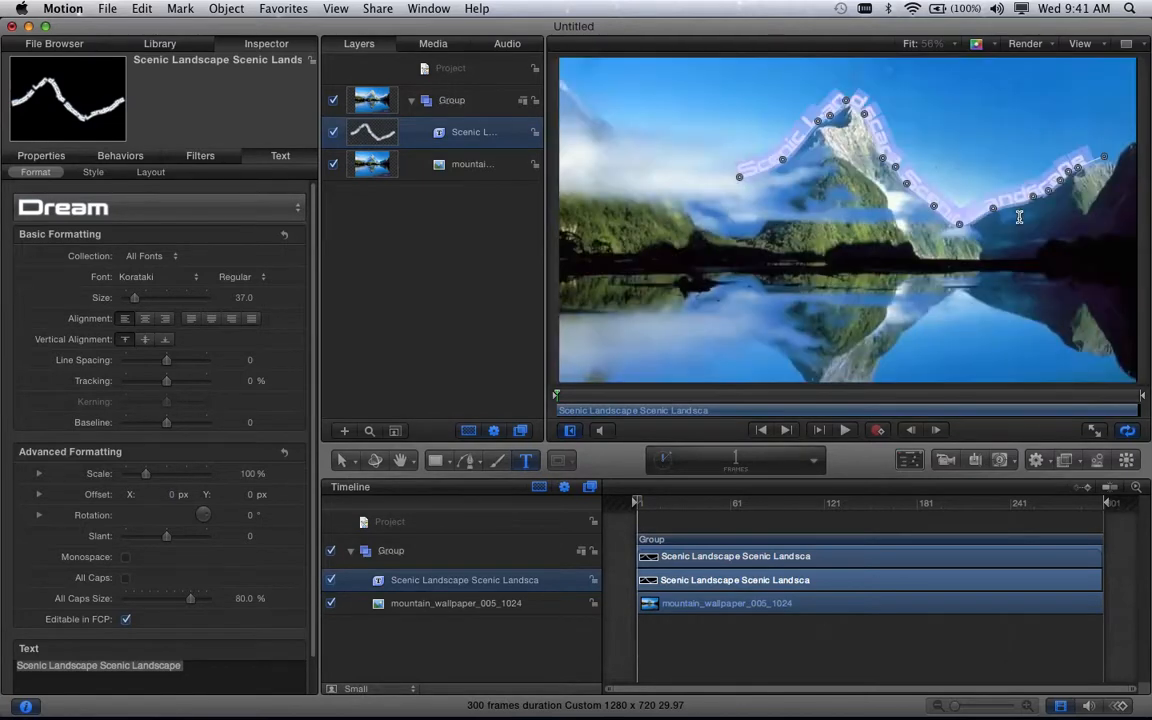
{"action": "key", "text": "super+slash"}
{"action": "key", "text": "super+slash"}
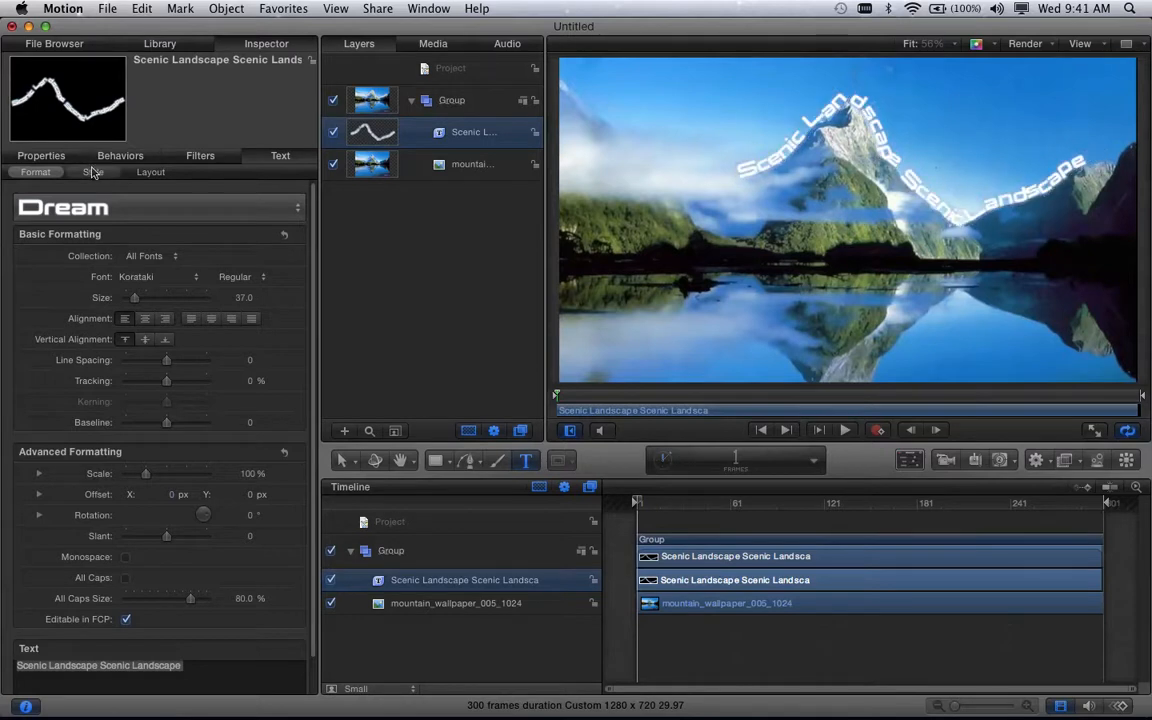
{"action": "left_click", "coordinate": [341, 460]}
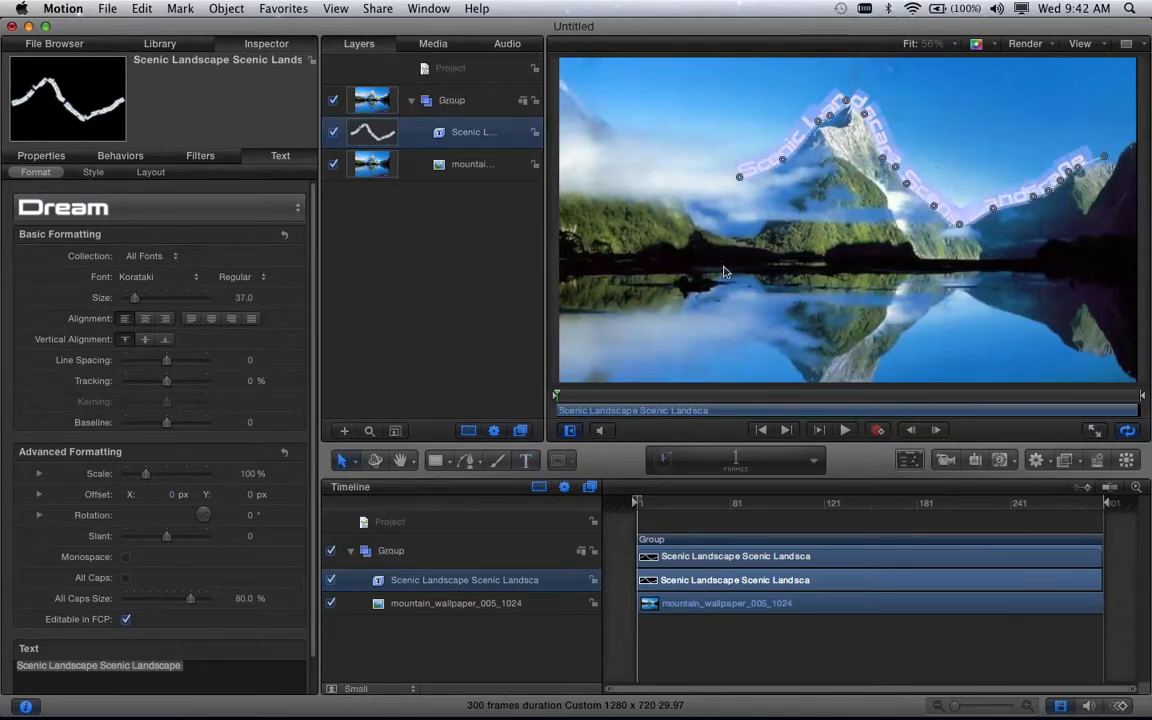
{"action": "left_click", "coordinate": [826, 238]}
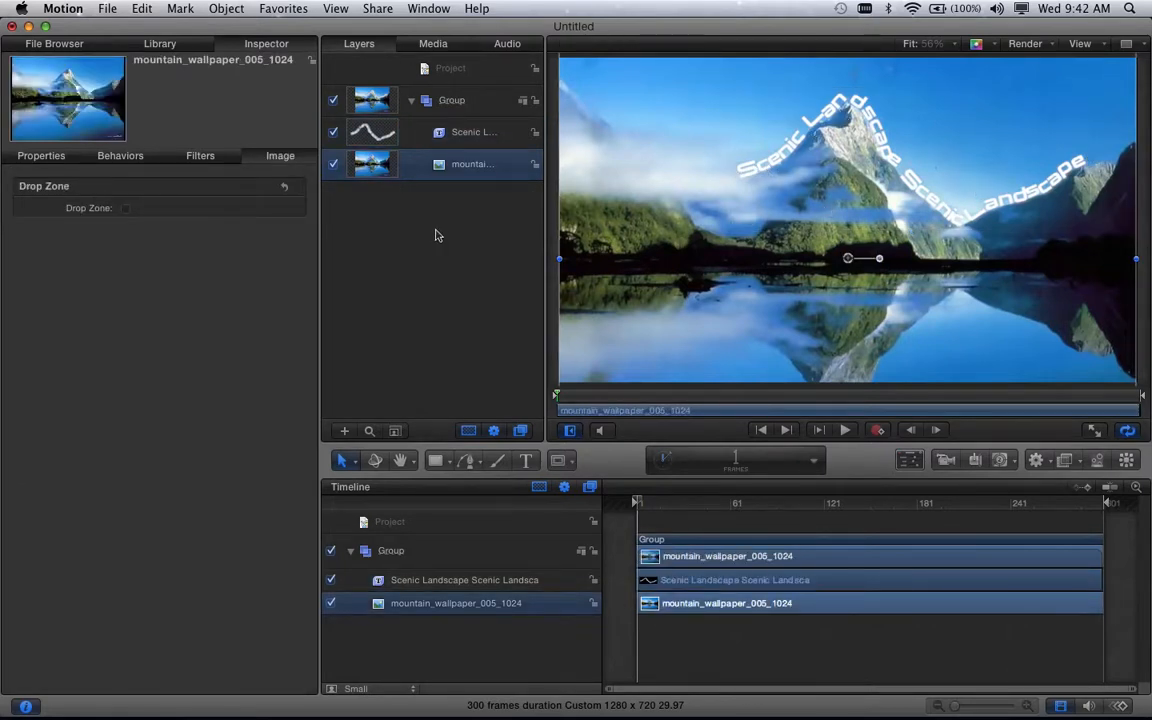
{"action": "left_click", "coordinate": [386, 220]}
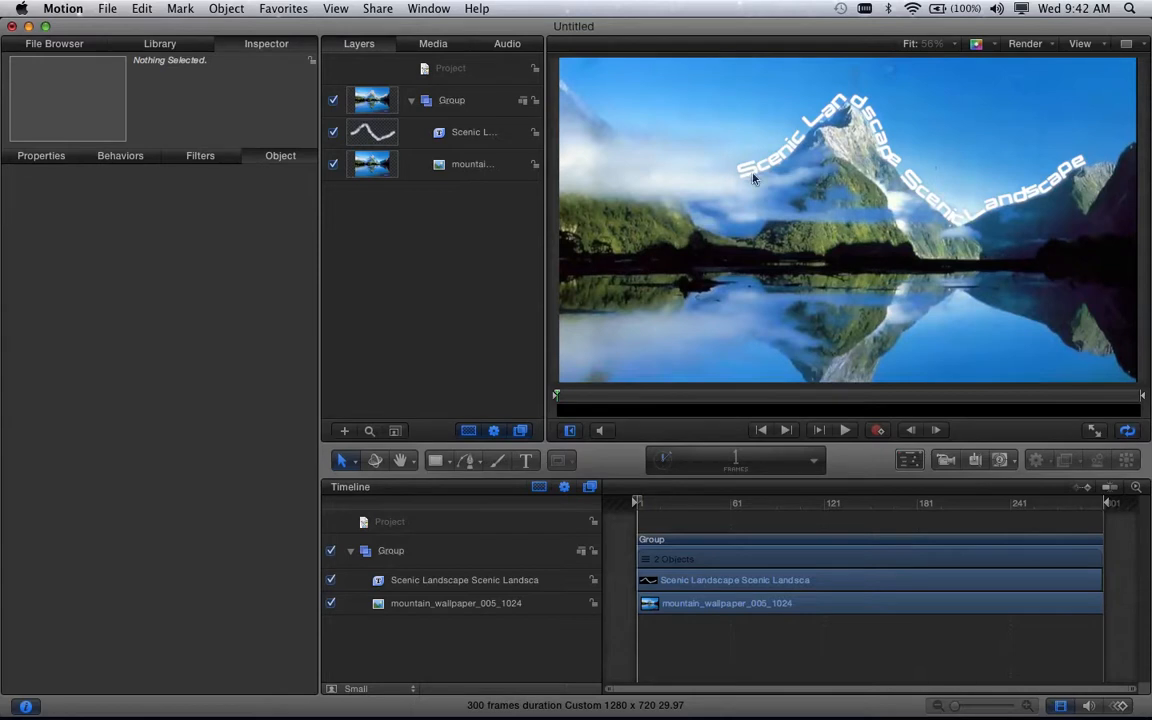
{"action": "left_click", "coordinate": [399, 141]}
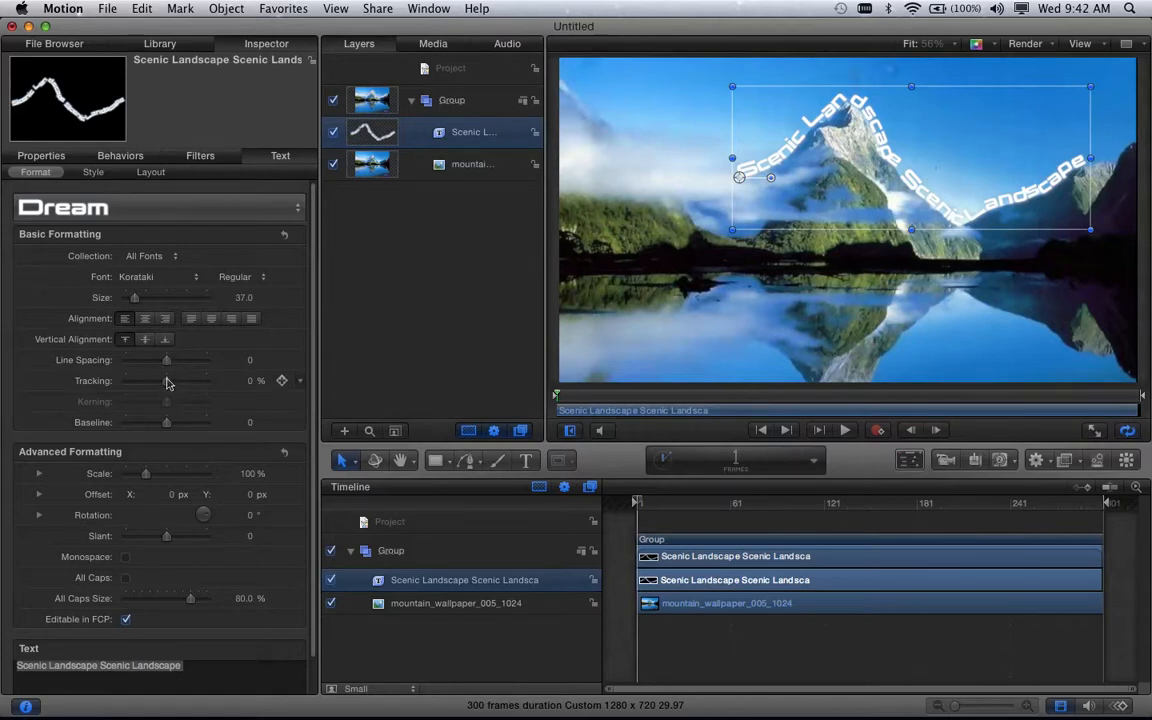
- Try adjusting the path text's tracking, and reset it to 0%
{"action": "mouse_move", "coordinate": [167, 388]}
{"action": "left_mouse_down"}
{"action": "mouse_move", "coordinate": [186, 386]}
{"action": "mouse_move", "coordinate": [168, 386]}
{"action": "left_mouse_up"}
{"action": "left_click", "coordinate": [248, 388]}
{"action": "type", "text": "0"}
{"action": "key", "text": "Return"}
- Slide the text along its path to an X offset of 4.7 px and add an Offset keyframe at frame 1
{"action": "left_click", "coordinate": [39, 495]}
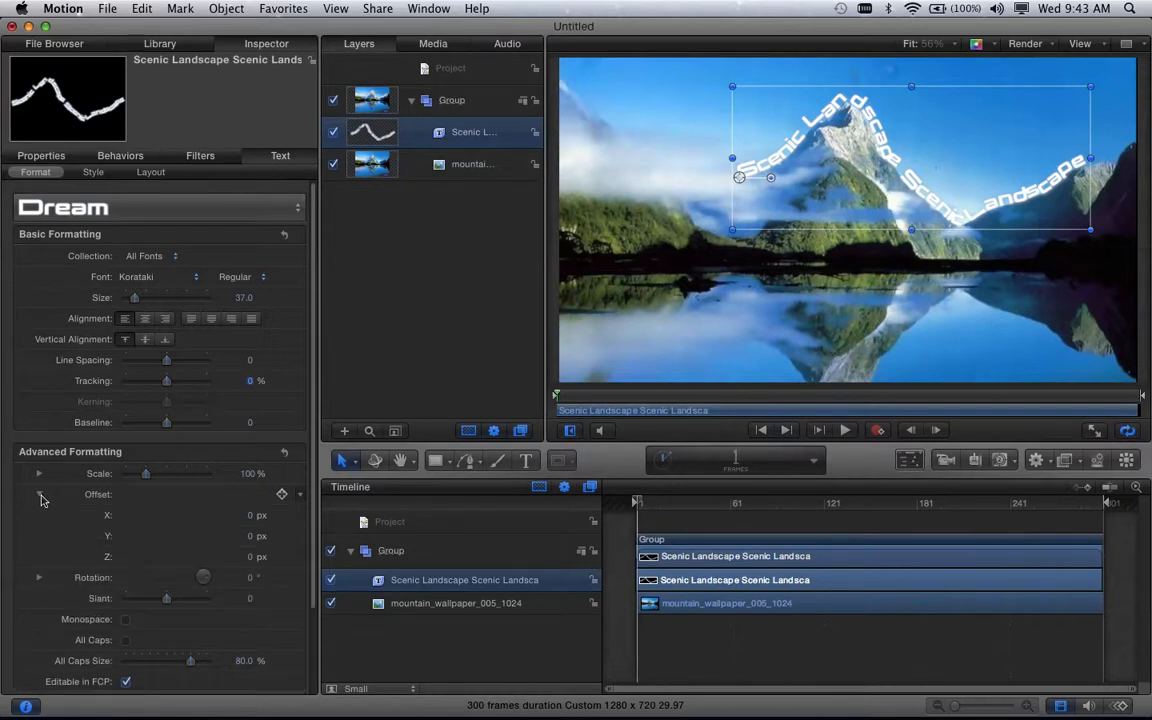
{"action": "left_click", "coordinate": [40, 495]}
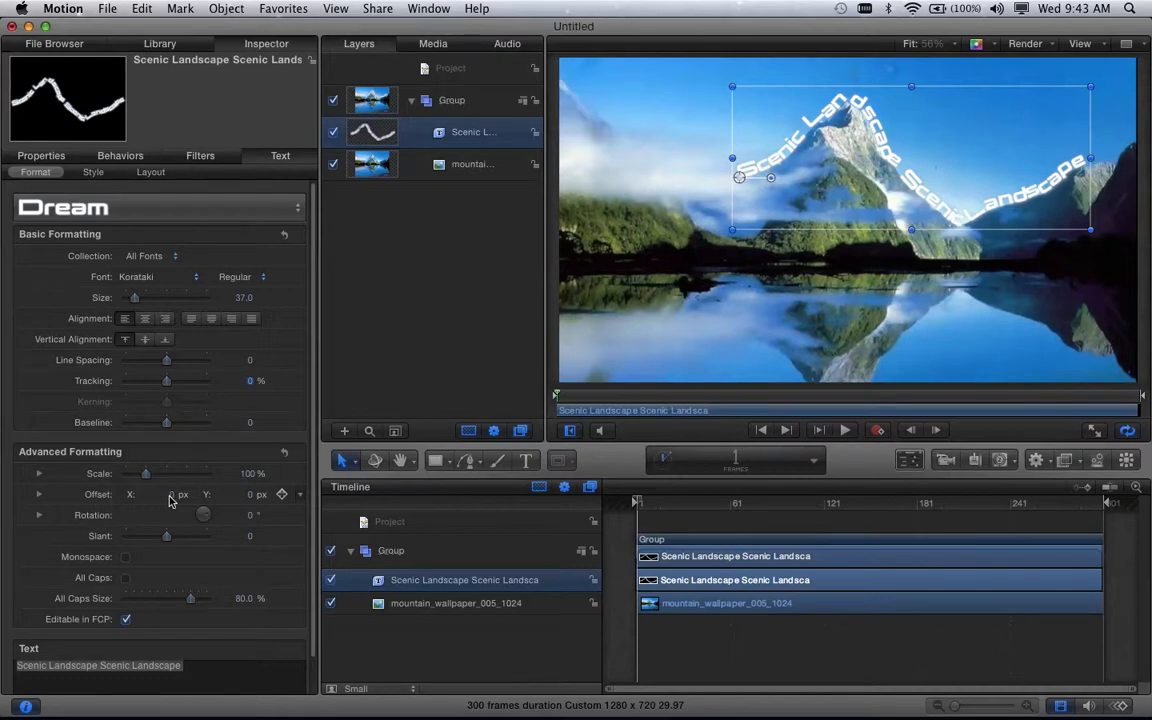
{"action": "left_click_drag", "start_coordinate": [170, 501], "coordinate": [100, 494]}
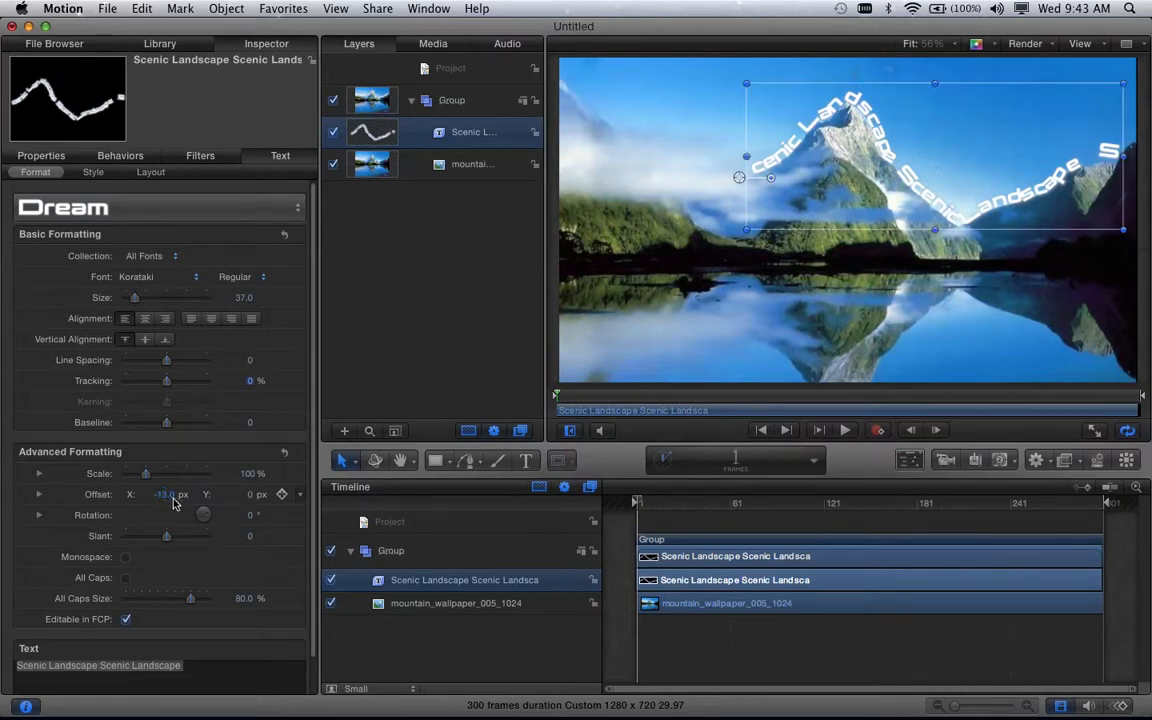
{"action": "left_click_drag", "start_coordinate": [165, 497], "coordinate": [163, 500]}
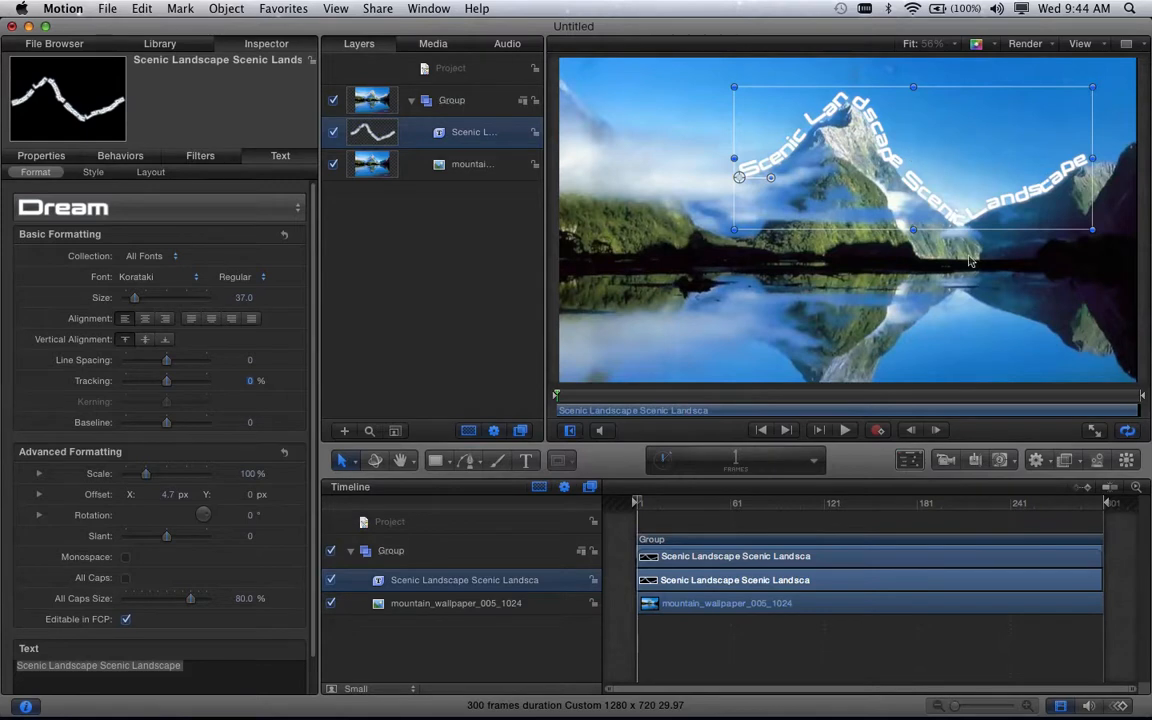
{"action": "mouse_move", "coordinate": [638, 500]}
{"action": "left_mouse_down"}
{"action": "mouse_move", "coordinate": [725, 496]}
{"action": "mouse_move", "coordinate": [634, 502]}
{"action": "left_mouse_up"}
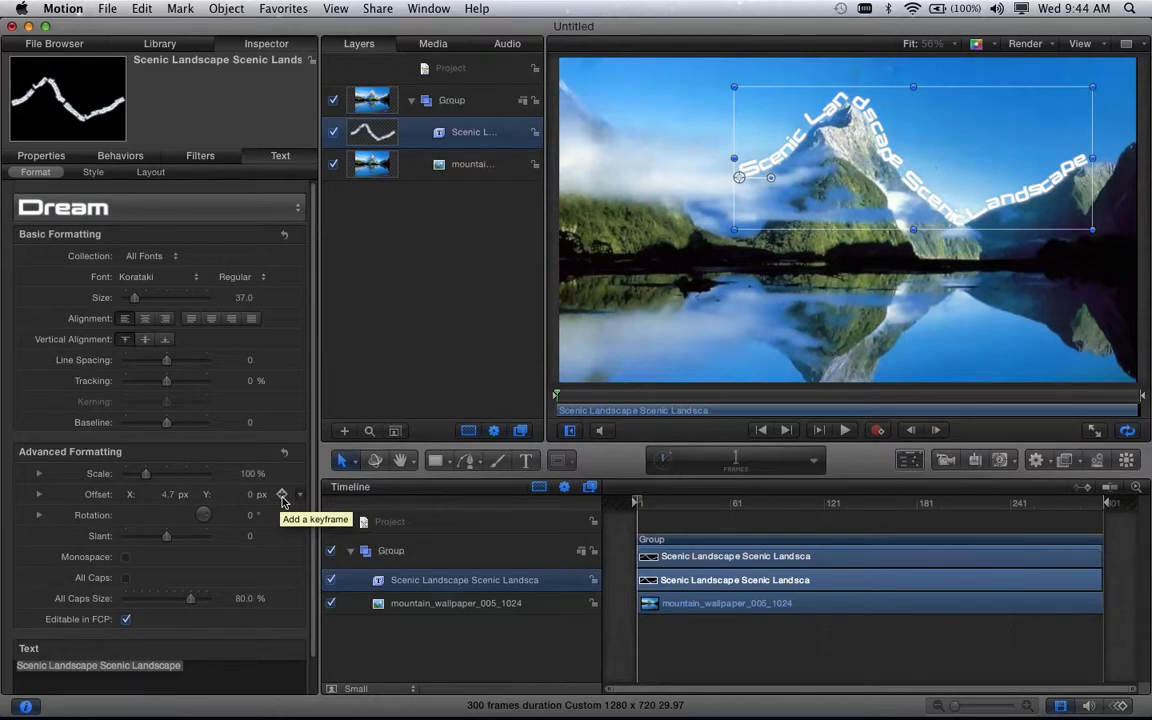
{"action": "left_click", "coordinate": [282, 497]}
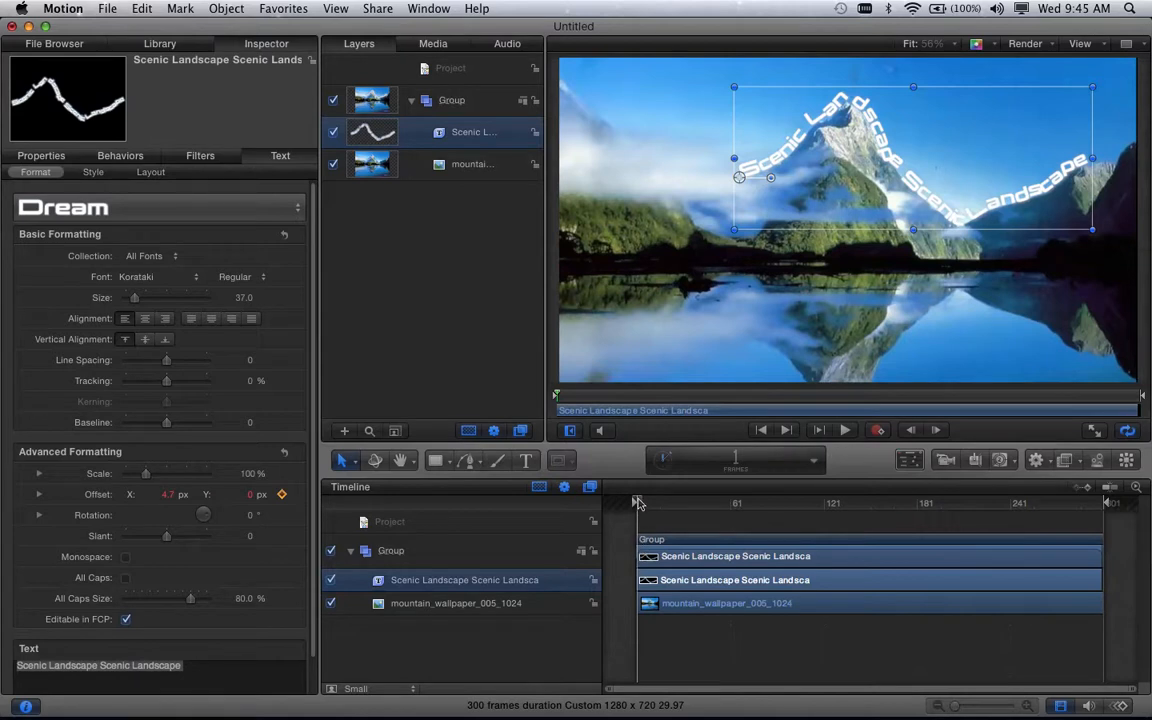
- Try a new X offset for the text at frame 300, undo it, and return to the keyframe at frame 1
{"action": "left_click_drag", "start_coordinate": [638, 503], "coordinate": [1106, 510]}
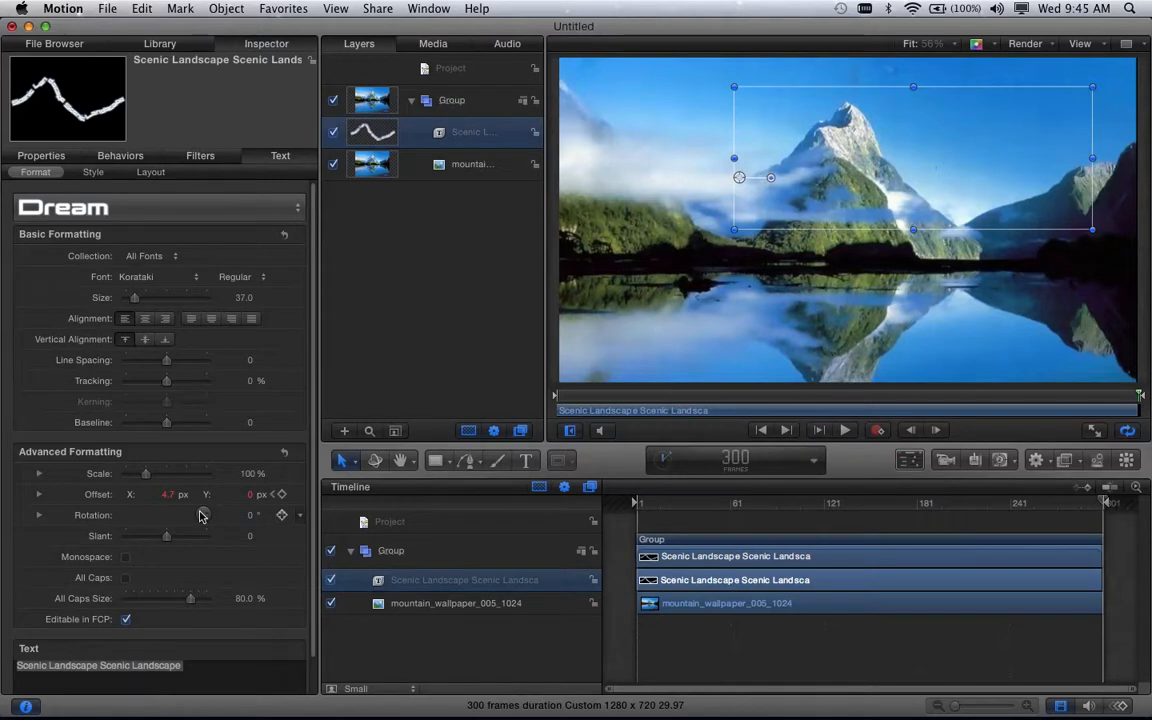
{"action": "left_click_drag", "start_coordinate": [167, 498], "coordinate": [168, 494]}
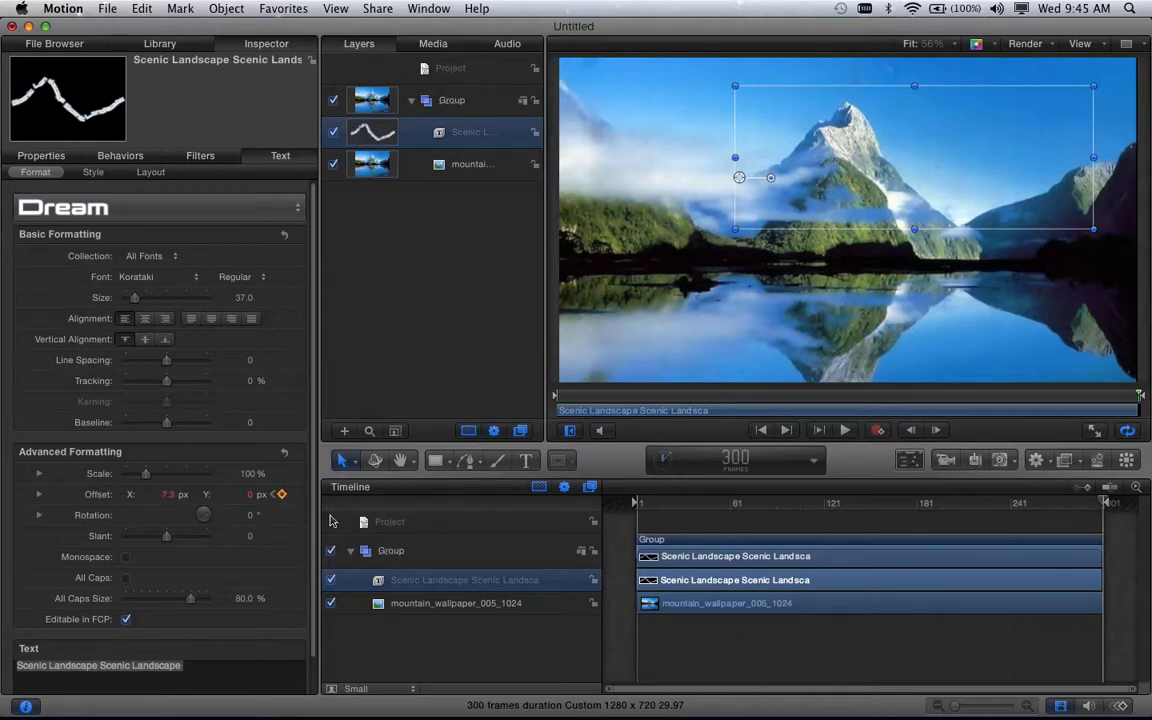
{"action": "key", "text": "super+z"}
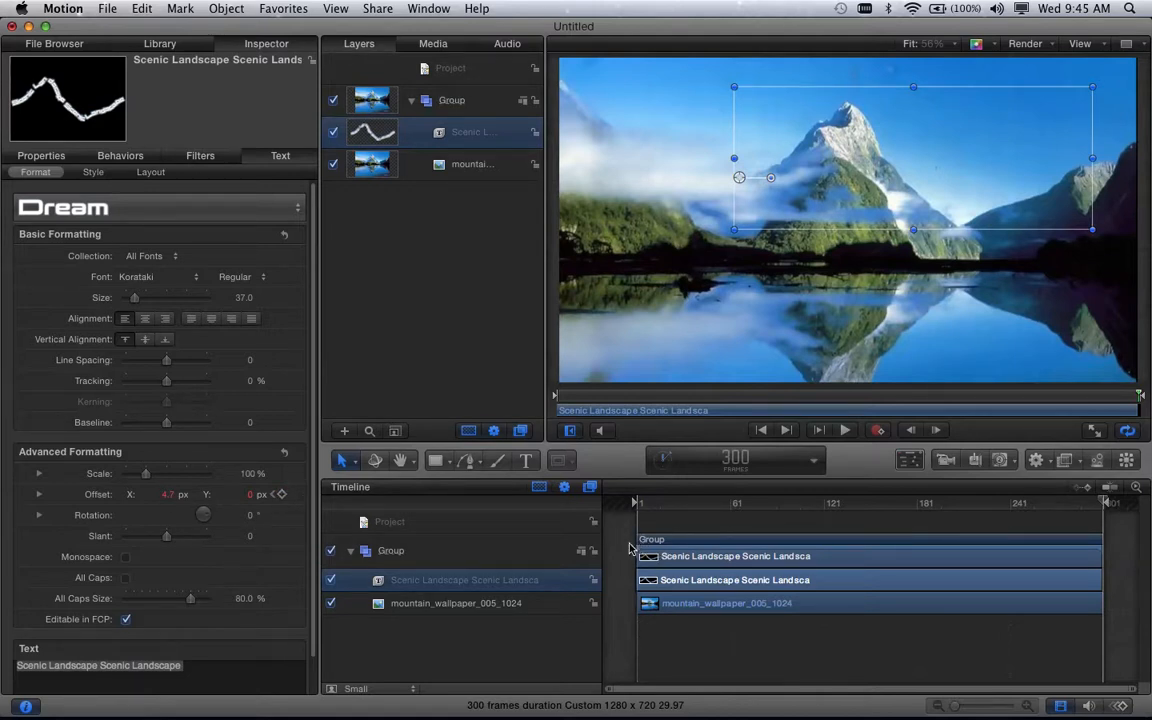
{"action": "left_click", "coordinate": [279, 496]}
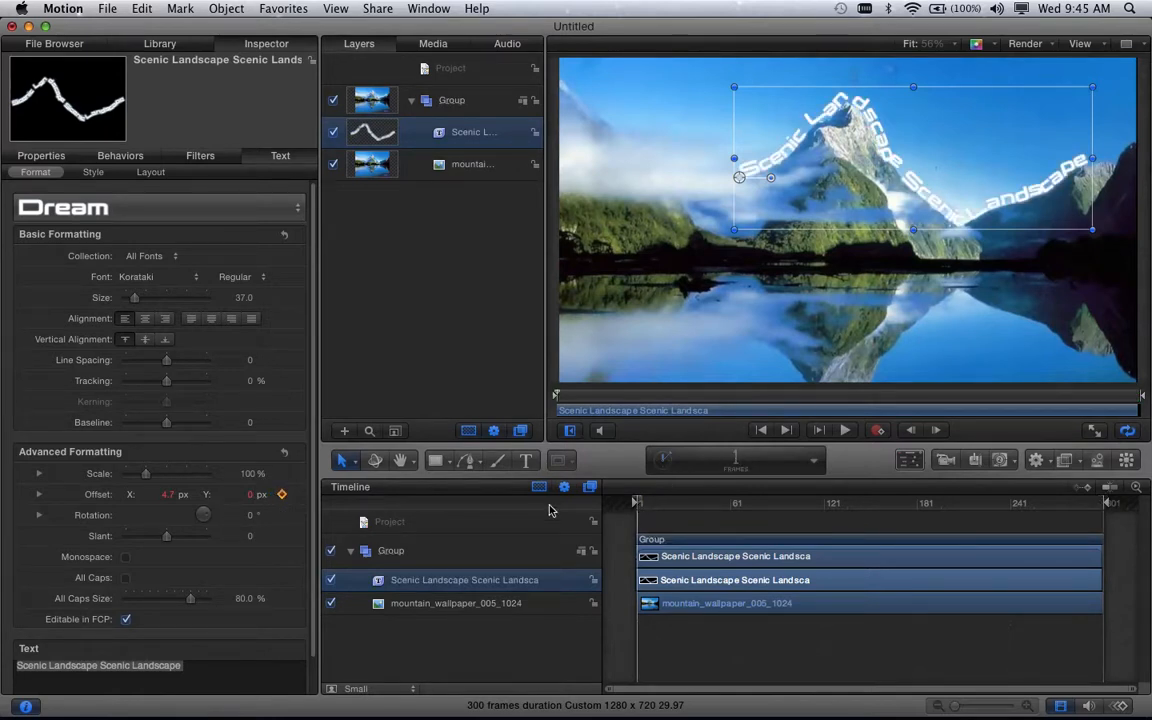
- Keyframe the text's Offset at frame 300, extend the group slightly in the timeline, and reselect the text layer
{"action": "left_click_drag", "start_coordinate": [640, 502], "coordinate": [1116, 505]}
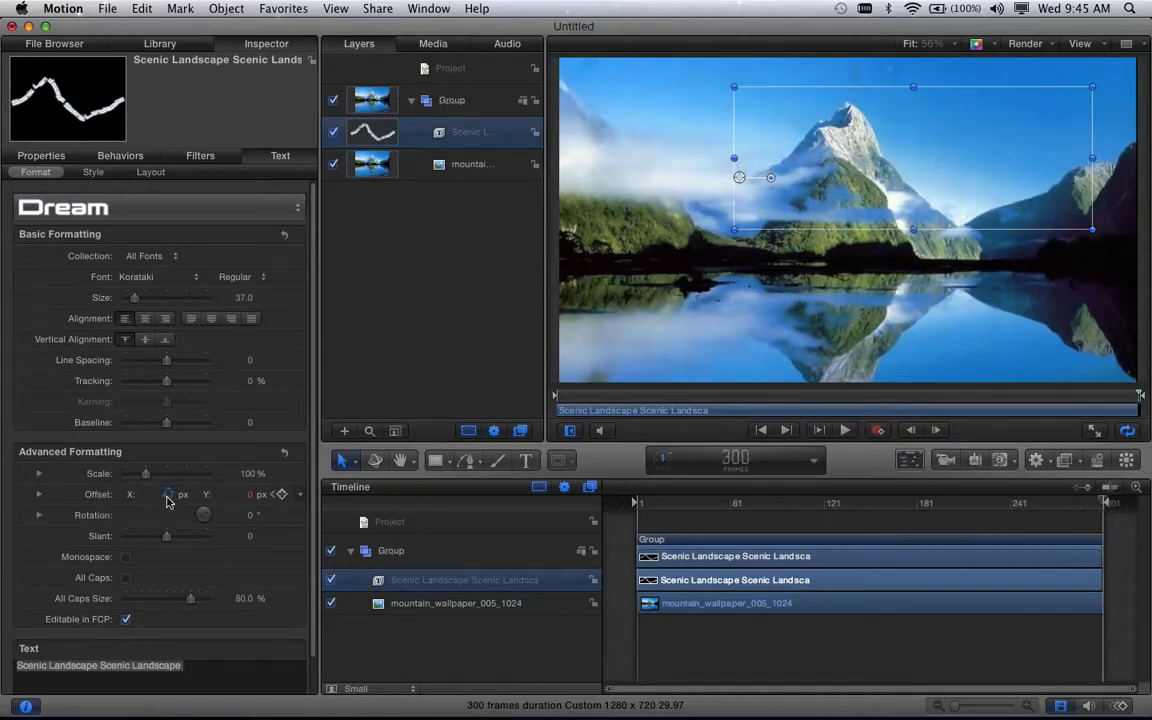
{"action": "left_click_drag", "start_coordinate": [172, 500], "coordinate": [285, 498]}
{"action": "left_click_drag", "start_coordinate": [1104, 556], "coordinate": [1116, 556]}
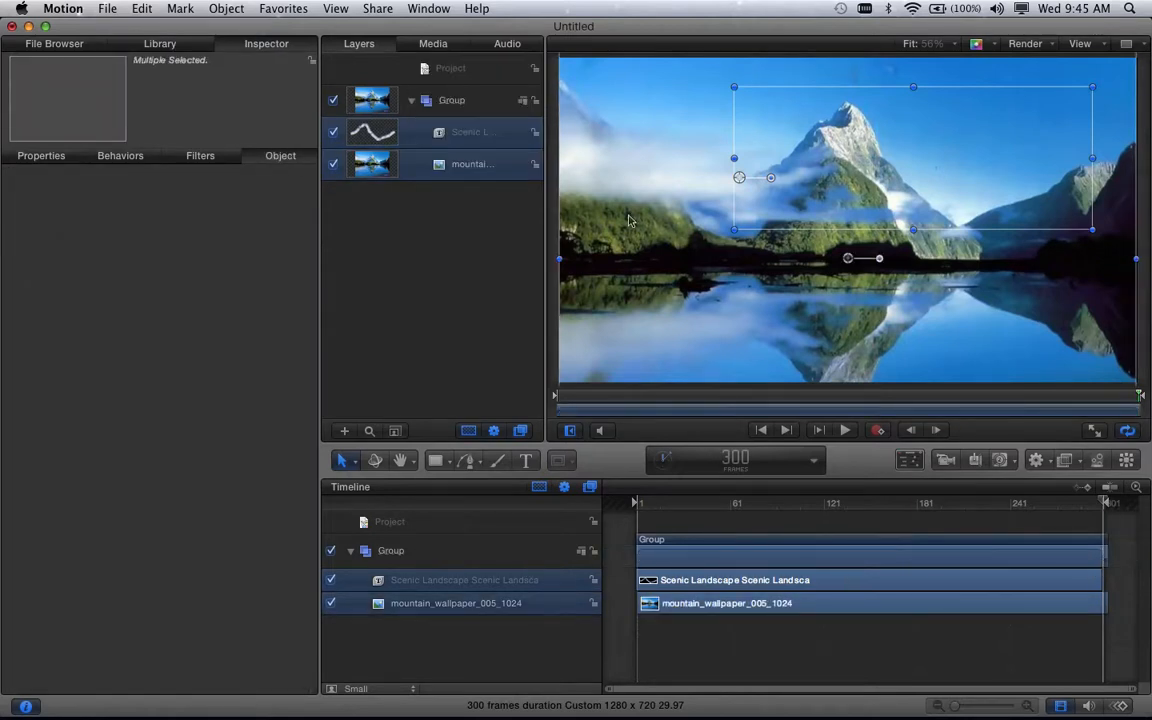
{"action": "left_click", "coordinate": [470, 140]}
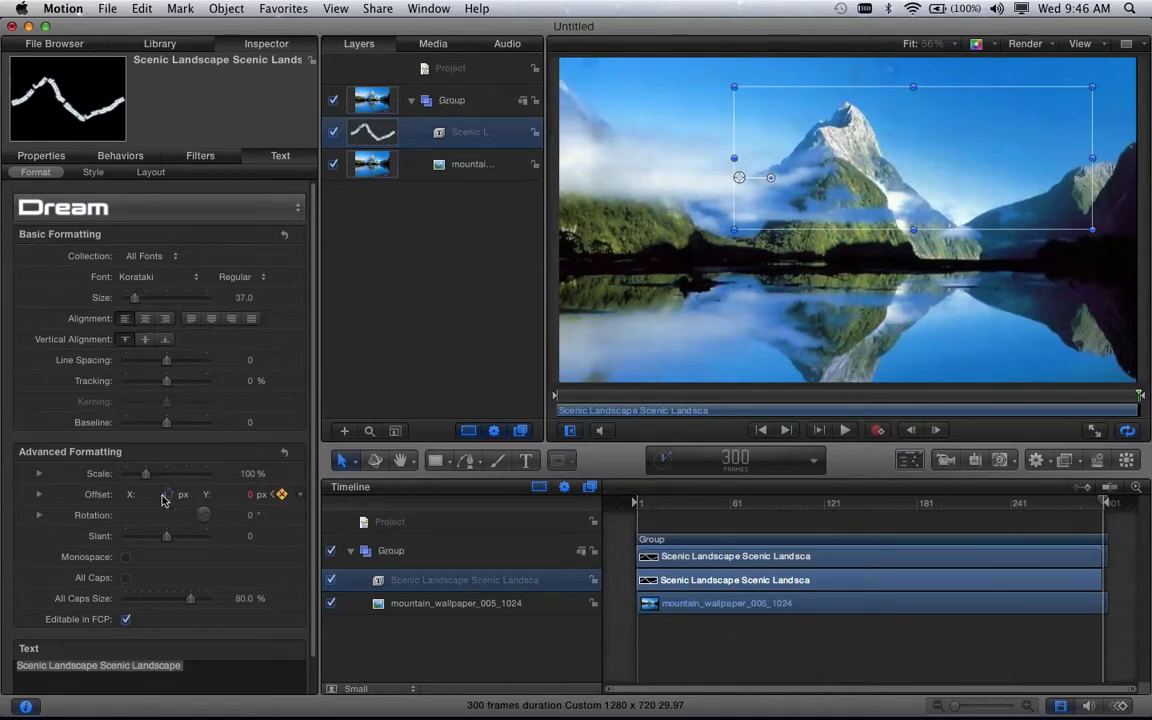
- Set the text's X offset to 3000 px at frame 300
{"action": "left_click_drag", "start_coordinate": [170, 502], "coordinate": [460, 502]}
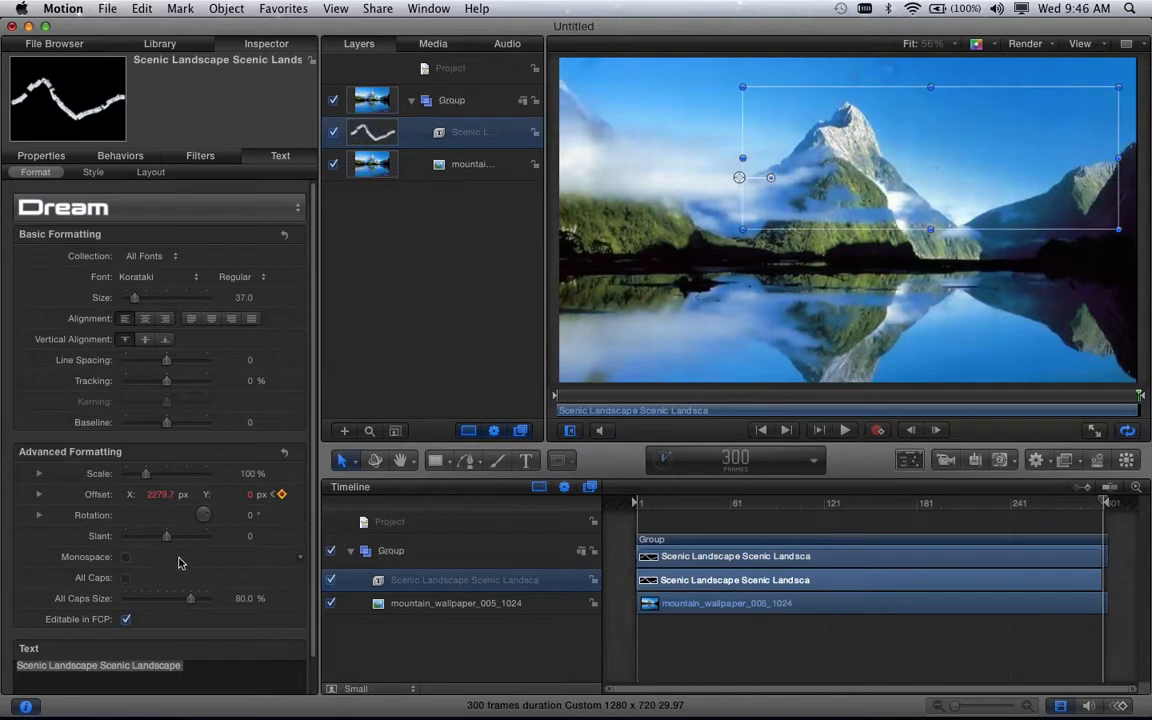
{"action": "left_click", "coordinate": [161, 495]}
{"action": "type", "text": "3000"}
{"action": "key", "text": "Return"}
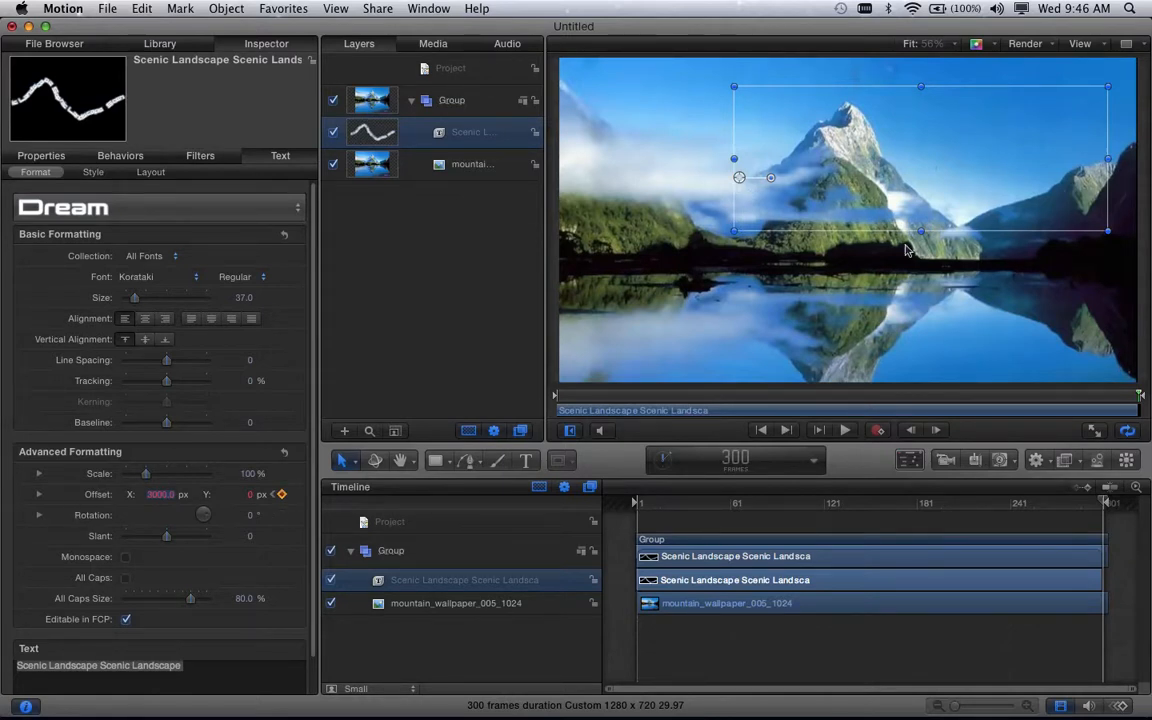
- Extend the text layer's end to cover the last frame, and preview the animation from the start
{"action": "left_click", "coordinate": [638, 508]}
{"action": "left_click_drag", "start_coordinate": [1103, 581], "coordinate": [1099, 581]}
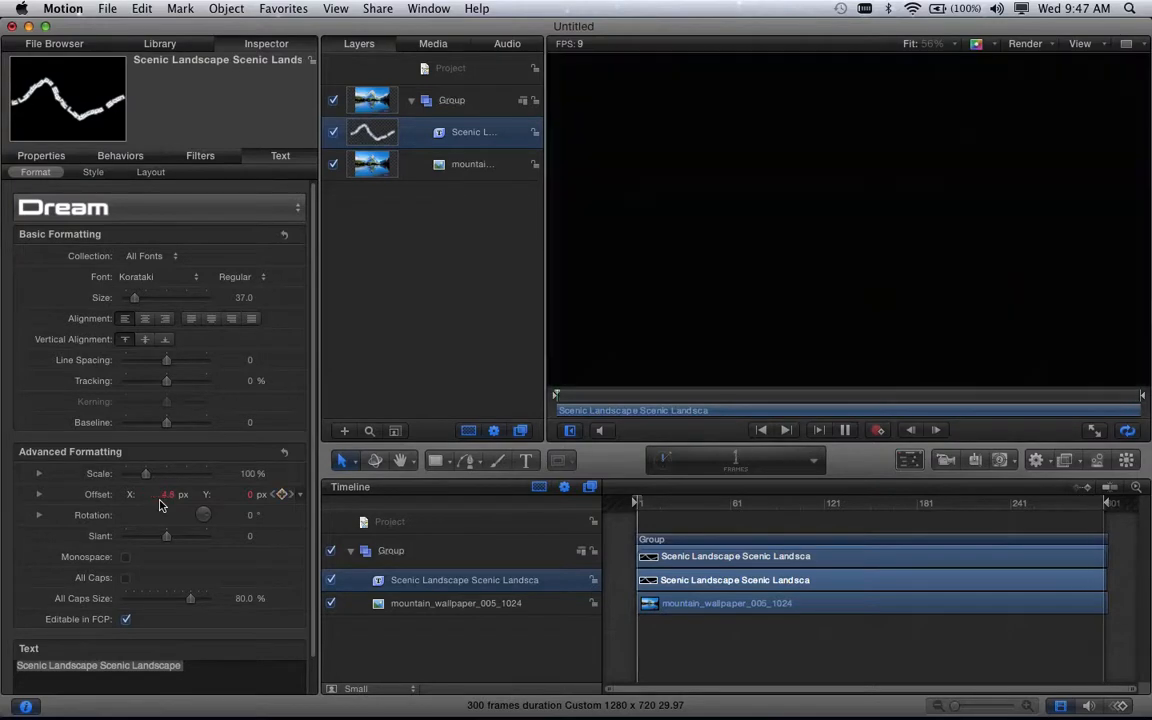
{"action": "key", "text": "space"}
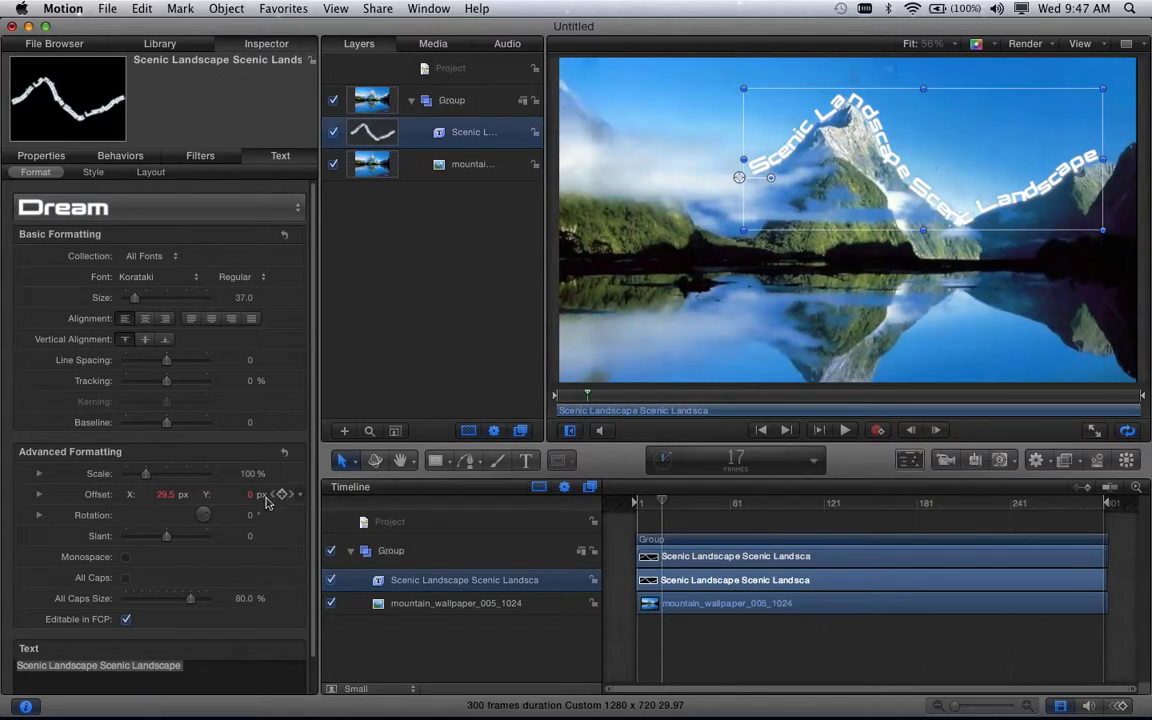
- Check the Offset keyframes at the first and last frames, and enter 1500 px as the X offset at frame 300
{"action": "key", "text": "End"}
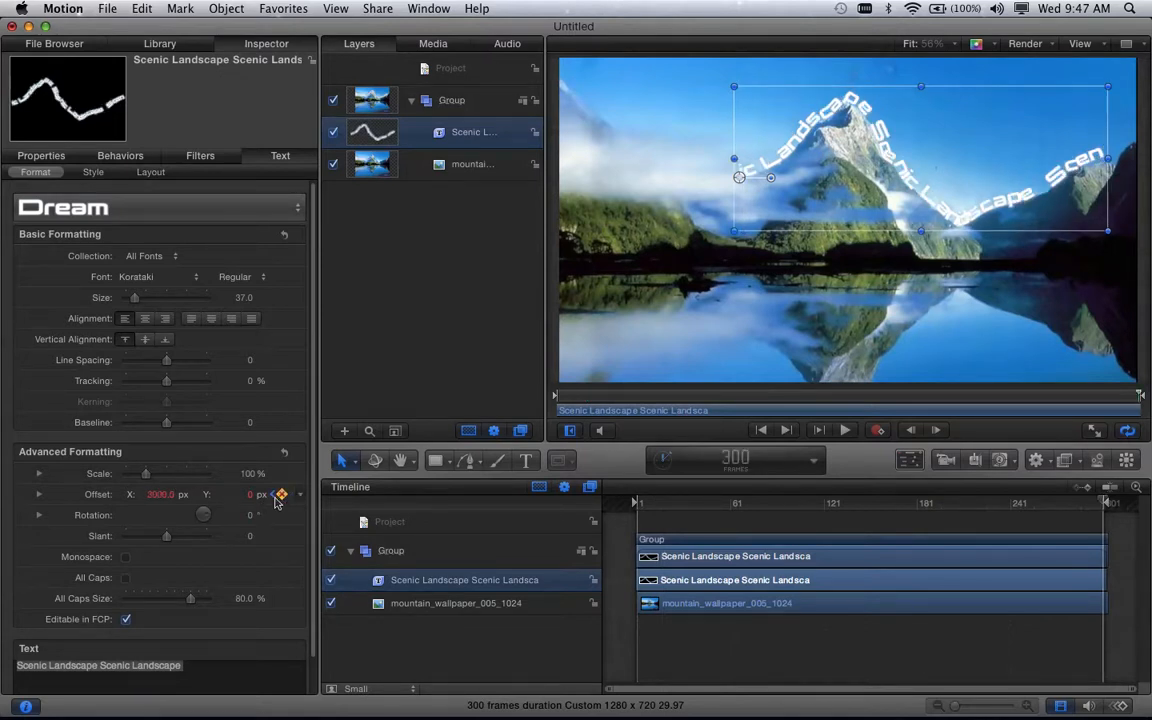
{"action": "key", "text": "Home"}
{"action": "key", "text": "End"}
{"action": "left_click", "coordinate": [162, 496]}
{"action": "type", "text": "10"}
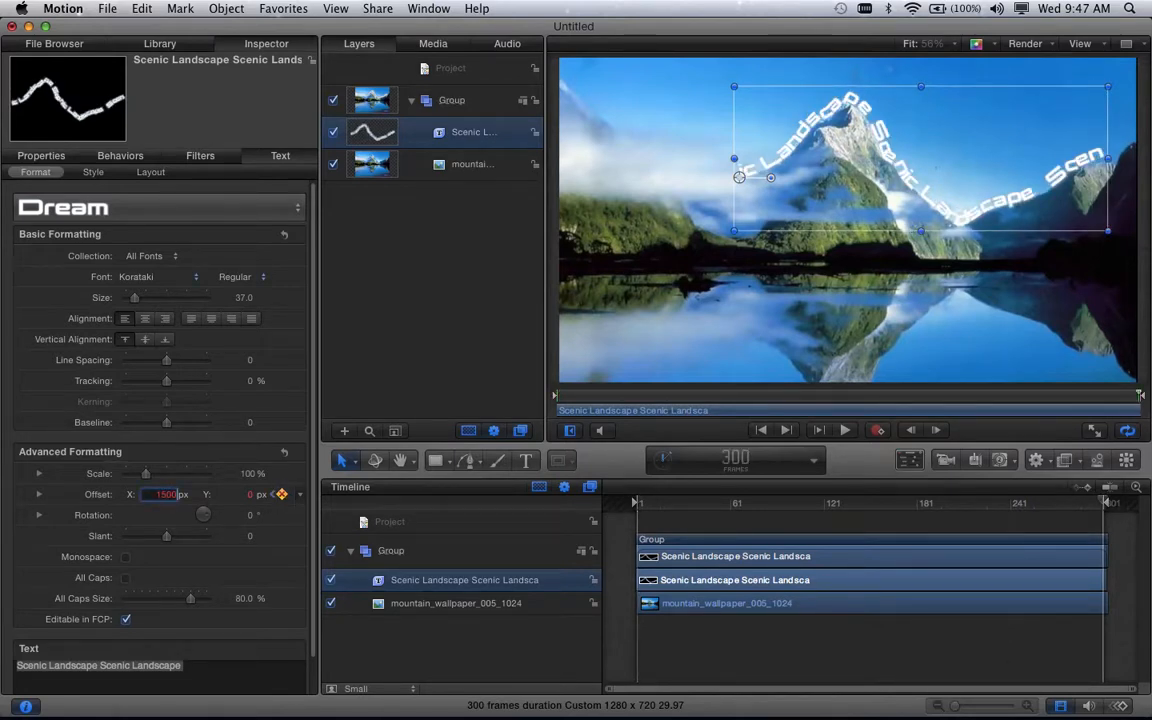